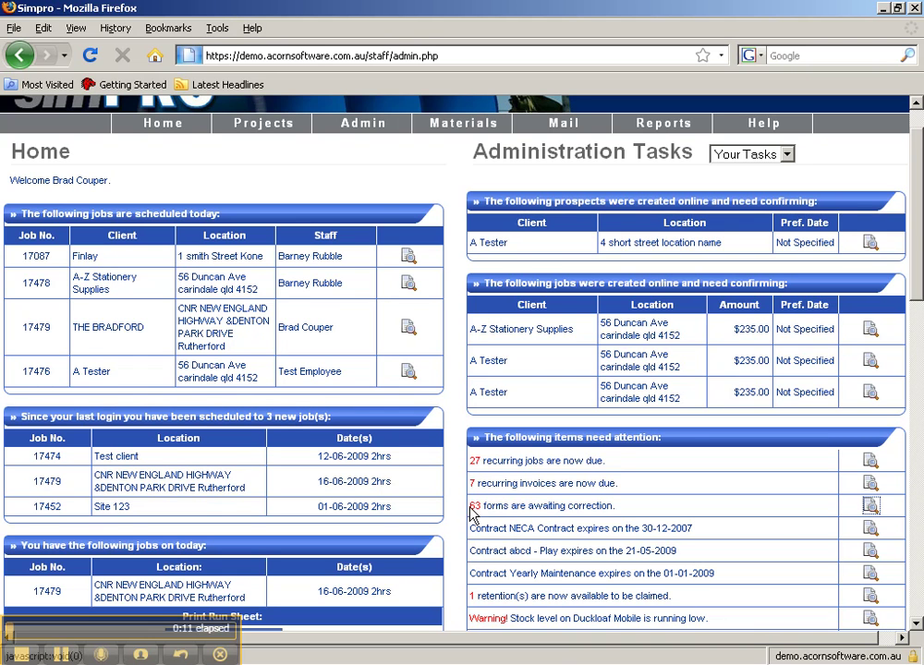
Open the forms awaiting correction and list the Service Report RA submissions through to the most recent entry
{"action": "left_click", "coordinate": [871, 508]}
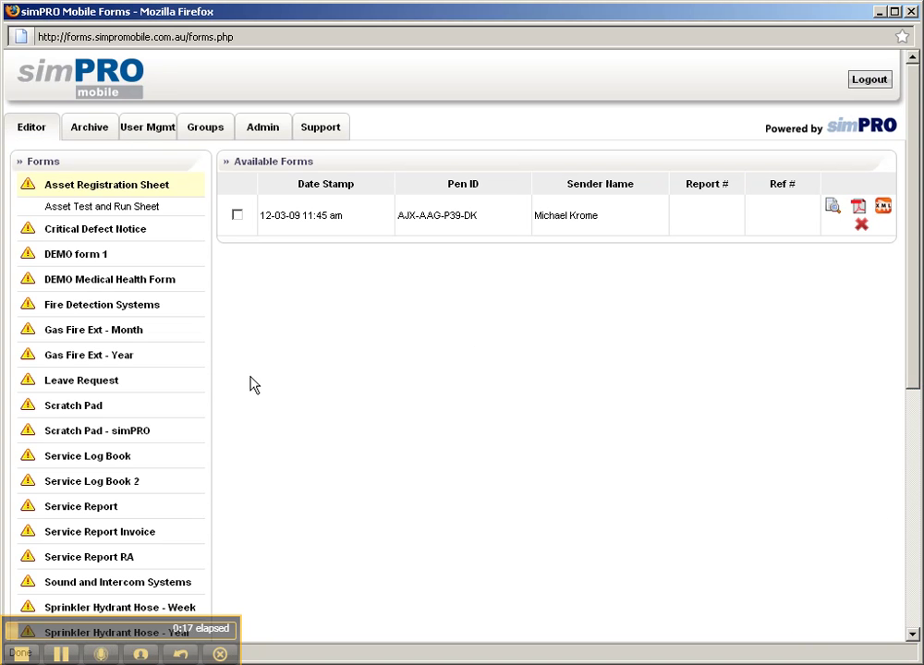
{"action": "left_click", "coordinate": [91, 557]}
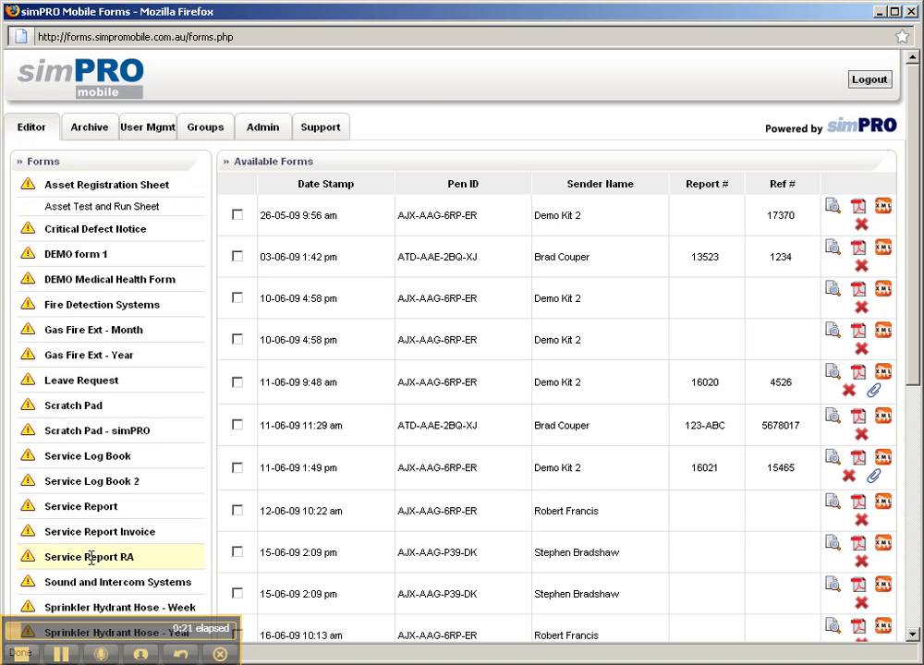
{"action": "scroll", "coordinate": [548, 249], "scroll_direction": "down", "scroll_amount": 4}
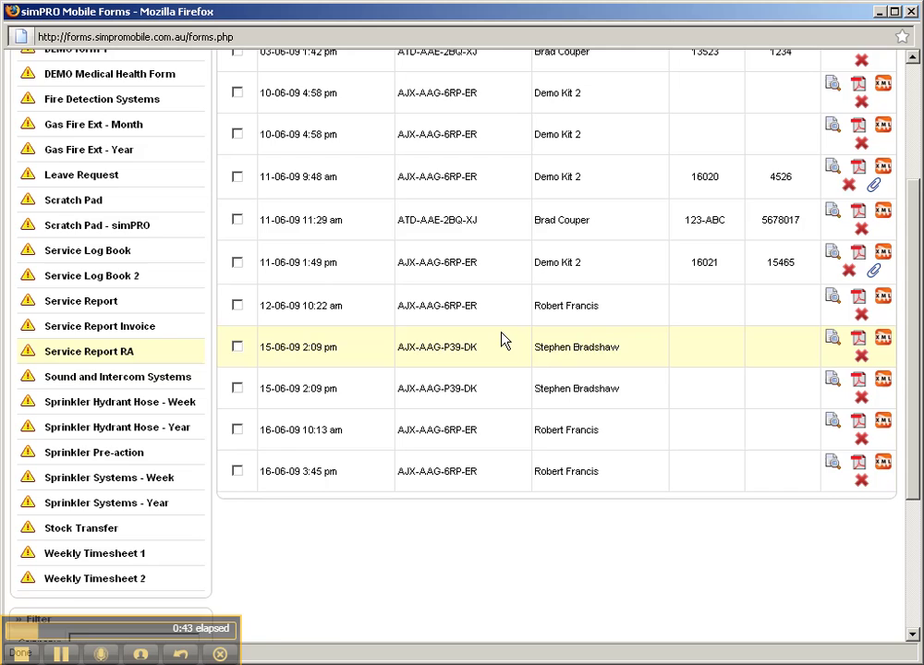
{"action": "scroll", "coordinate": [503, 342], "scroll_direction": "up", "scroll_amount": 5}
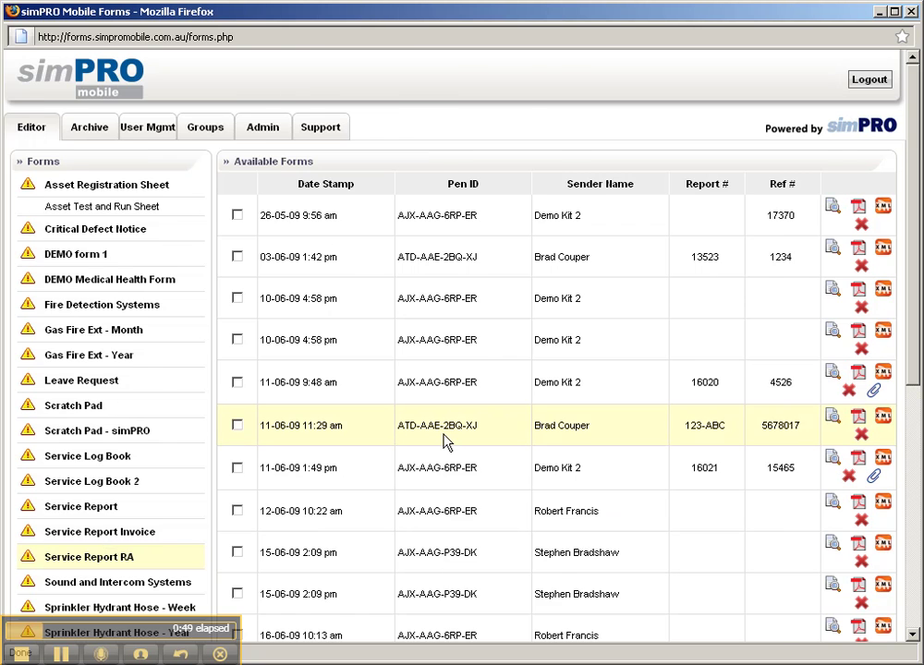
{"action": "scroll", "coordinate": [453, 480], "scroll_direction": "down", "scroll_amount": 5}
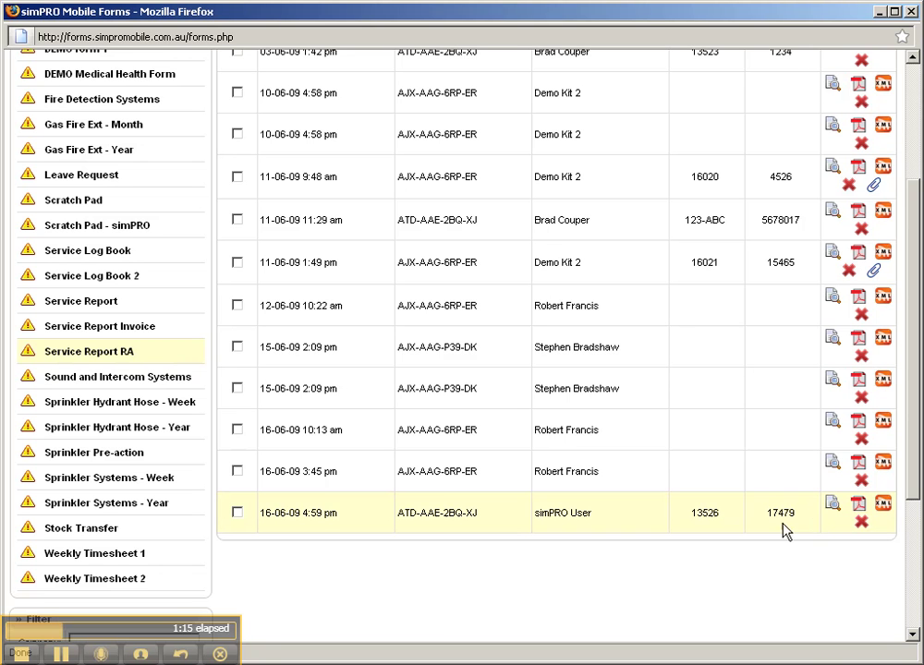
View the PDF of the Service Report RA form stamped 16-06-09 4:59 pm, read it through and close it
{"action": "left_click", "coordinate": [859, 506]}
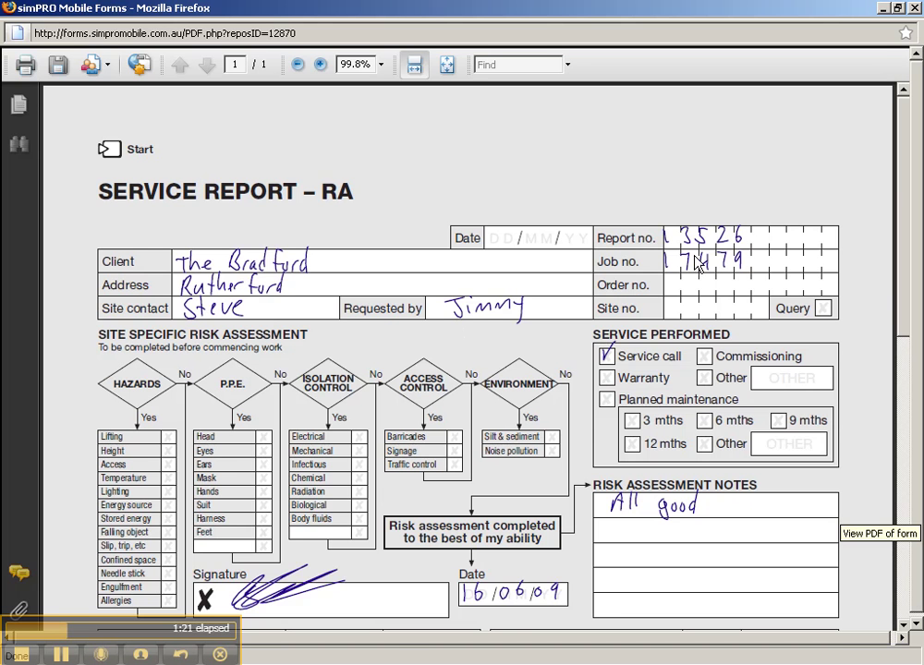
{"action": "scroll", "coordinate": [654, 346], "scroll_direction": "down", "scroll_amount": 3}
{"action": "scroll", "coordinate": [653, 347], "scroll_direction": "down", "scroll_amount": 8}
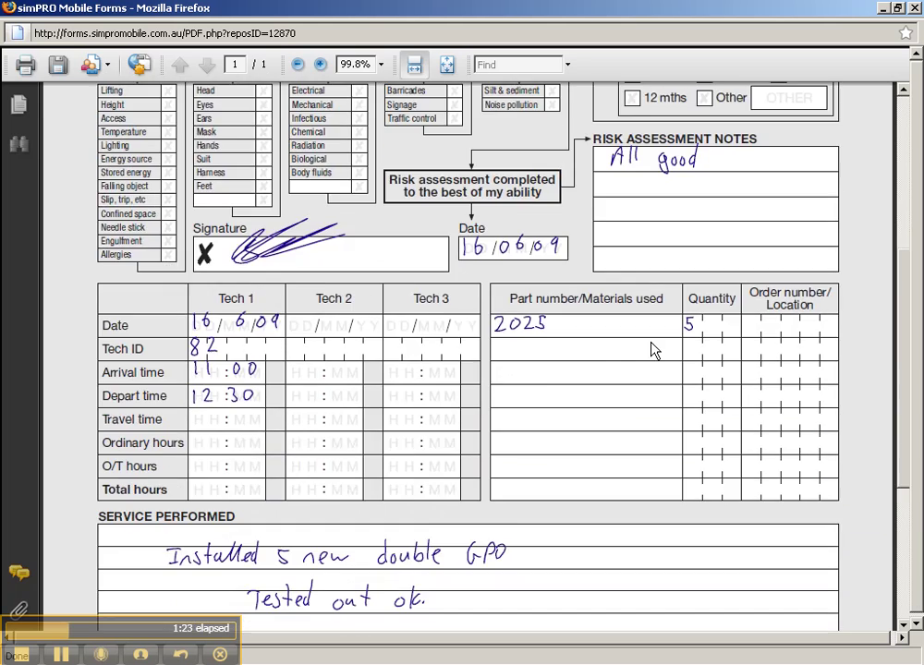
{"action": "scroll", "coordinate": [652, 350], "scroll_direction": "up", "scroll_amount": 11}
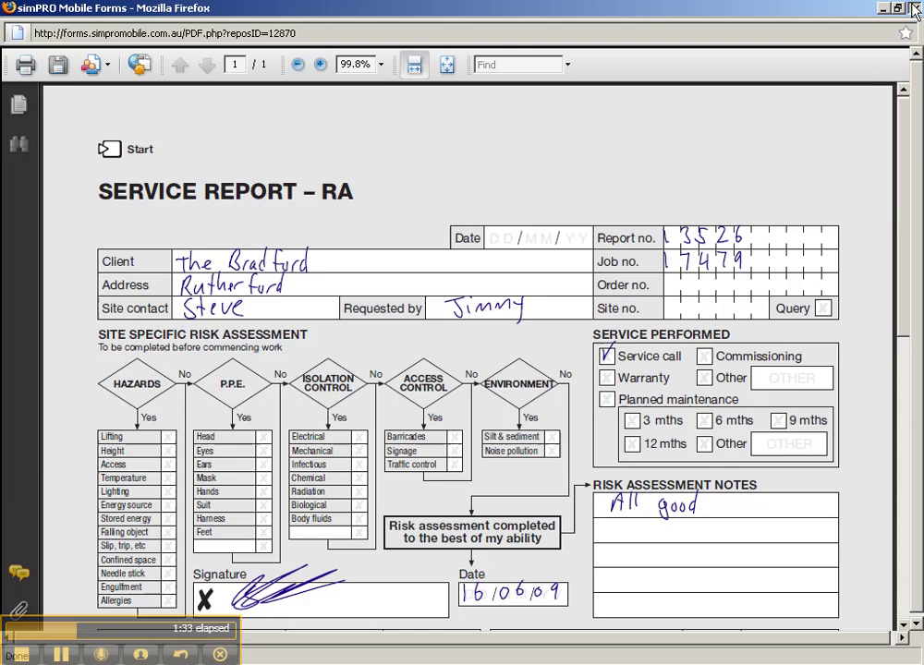
{"action": "left_click", "coordinate": [914, 7]}
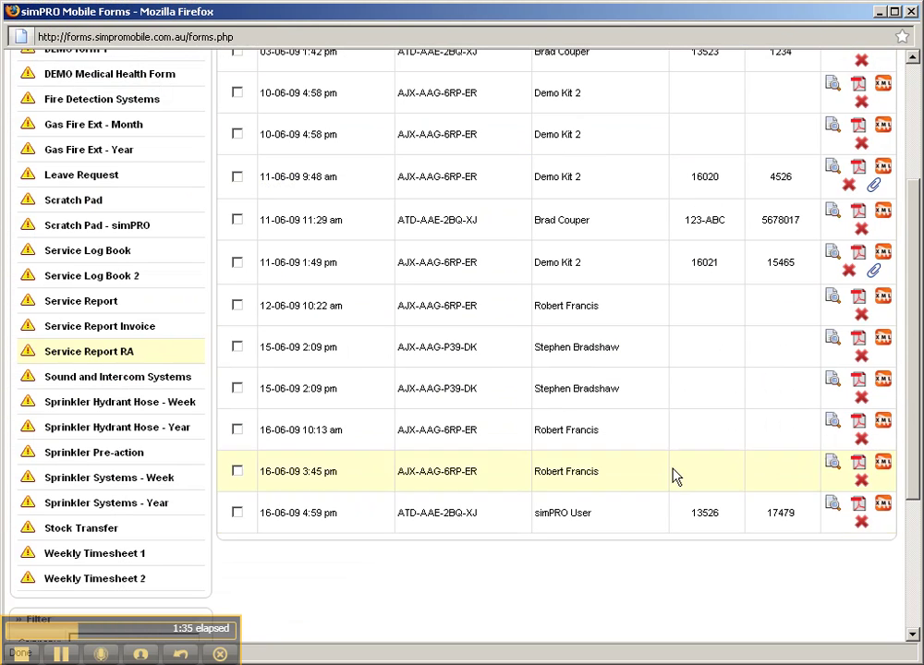
Open the 16-06-09 4:59 pm form for correction and select job 17479 as its linked job
{"action": "left_click", "coordinate": [834, 506]}
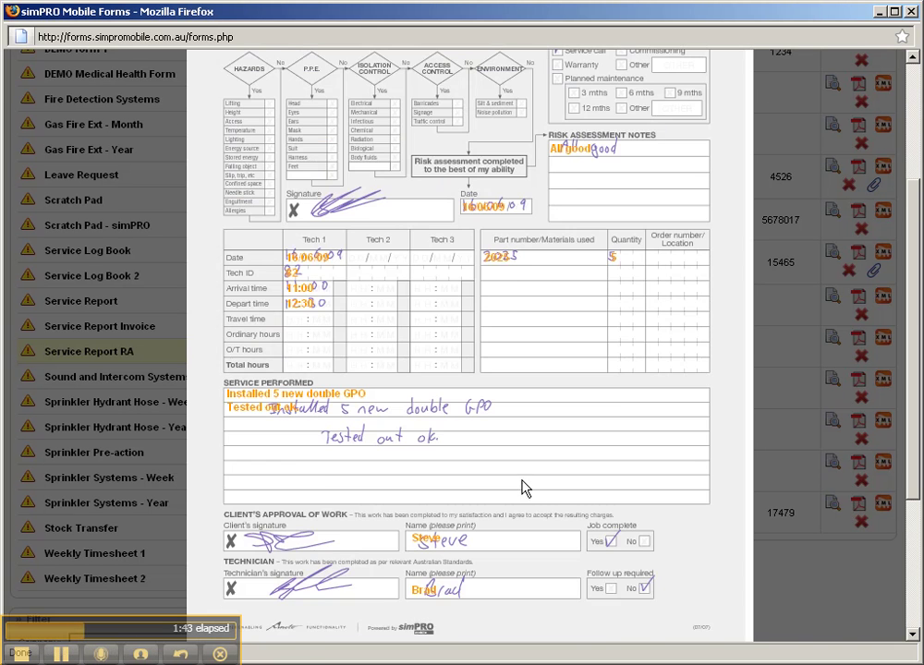
{"action": "scroll", "coordinate": [523, 485], "scroll_direction": "up", "scroll_amount": 4}
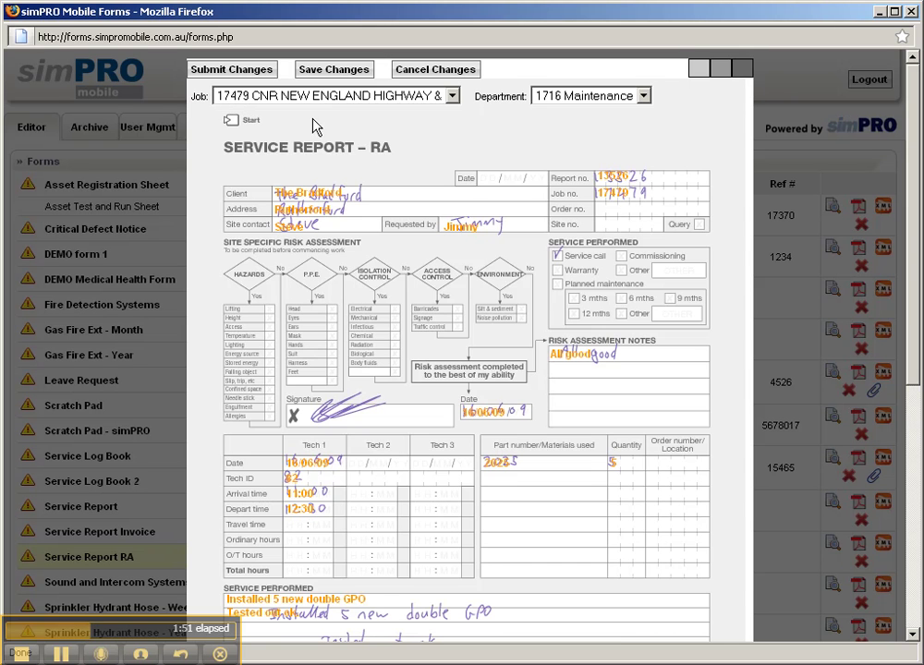
{"action": "left_click", "coordinate": [621, 177]}
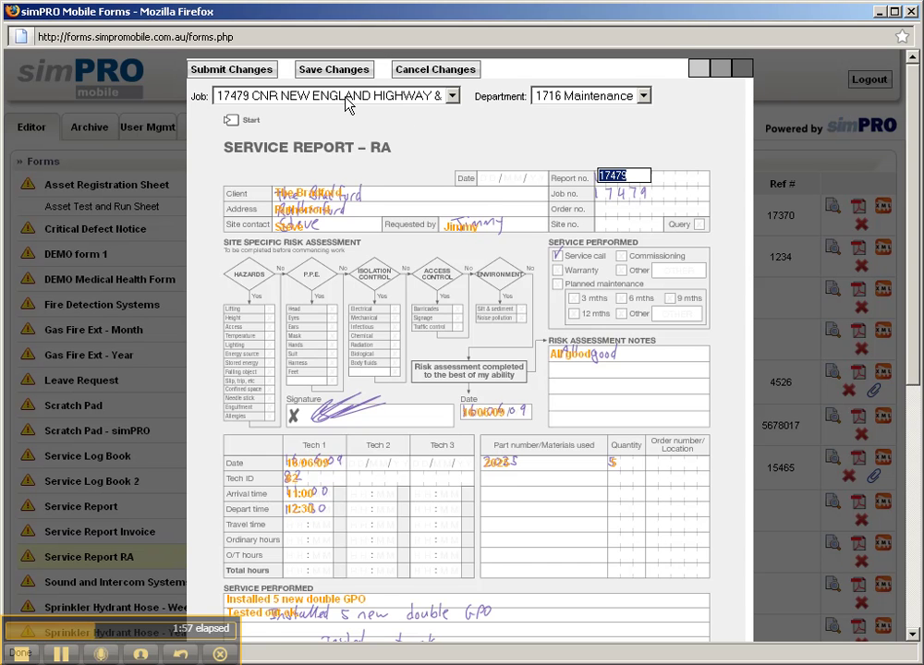
{"action": "left_click", "coordinate": [447, 134]}
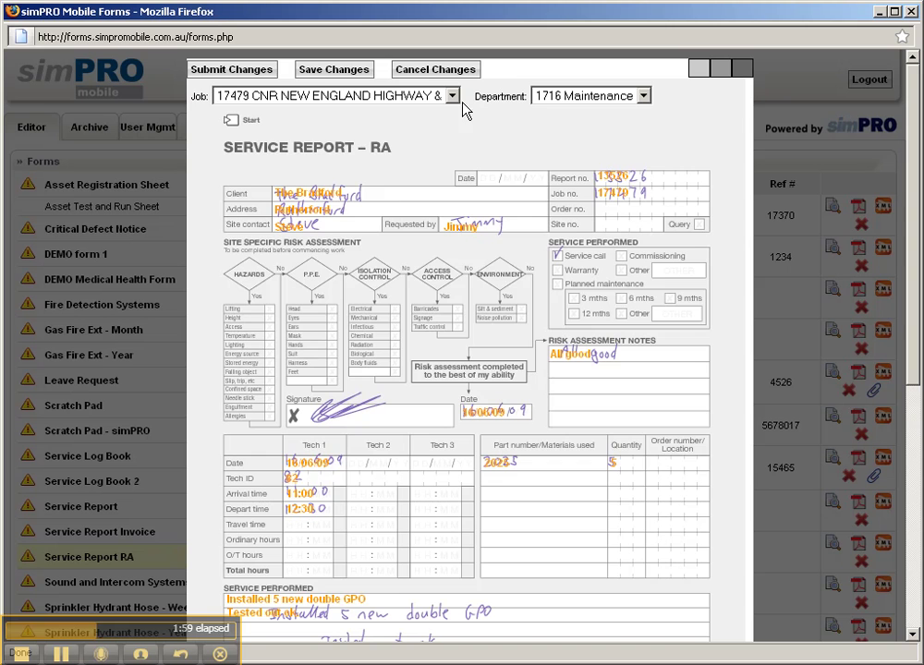
{"action": "left_click", "coordinate": [453, 96]}
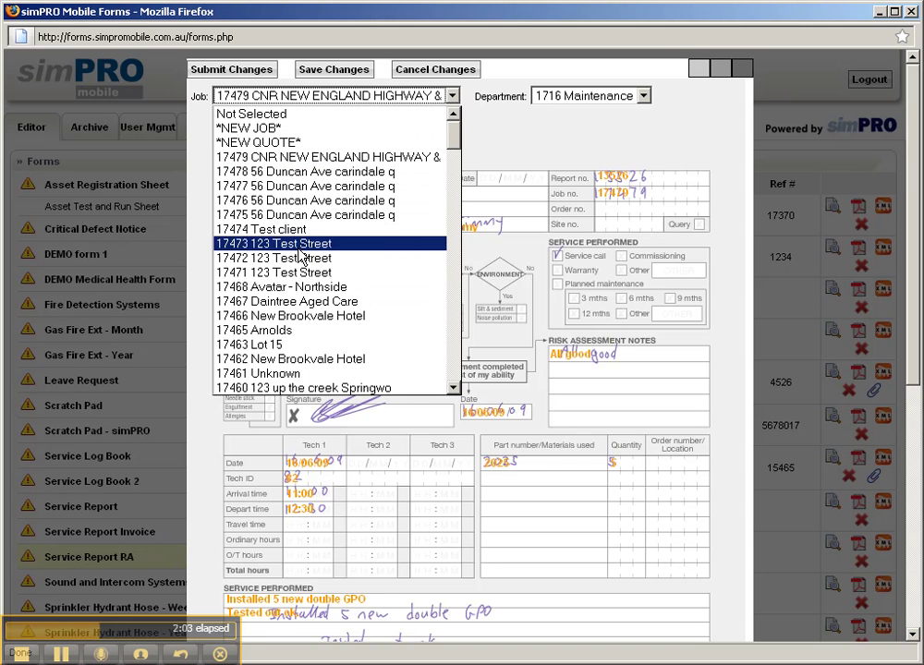
{"action": "left_click", "coordinate": [286, 159]}
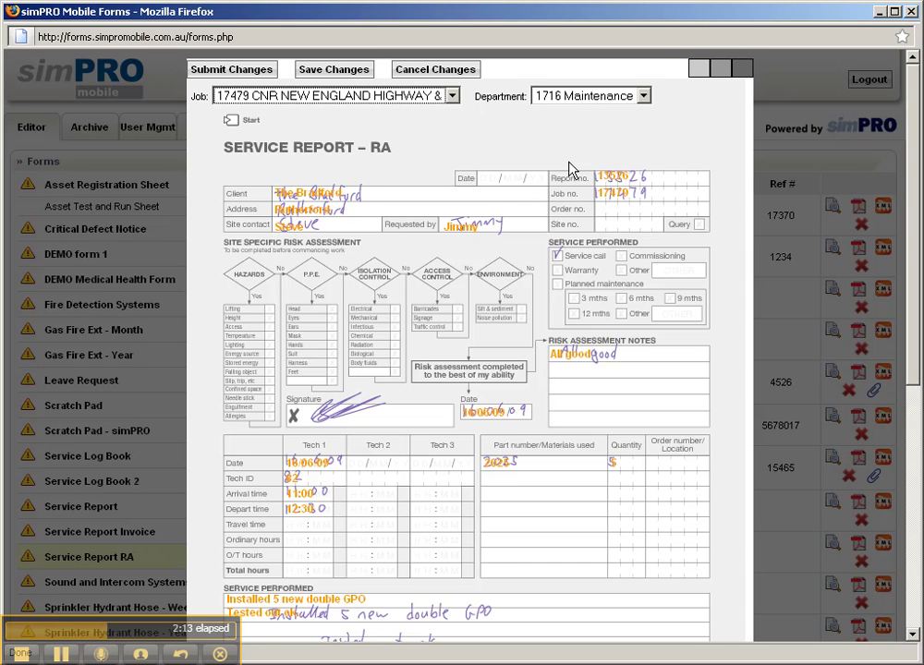
Check the recognised client, address, contact, requester, report number, job number and risk assessment notes against the handwriting
{"action": "left_click", "coordinate": [291, 187]}
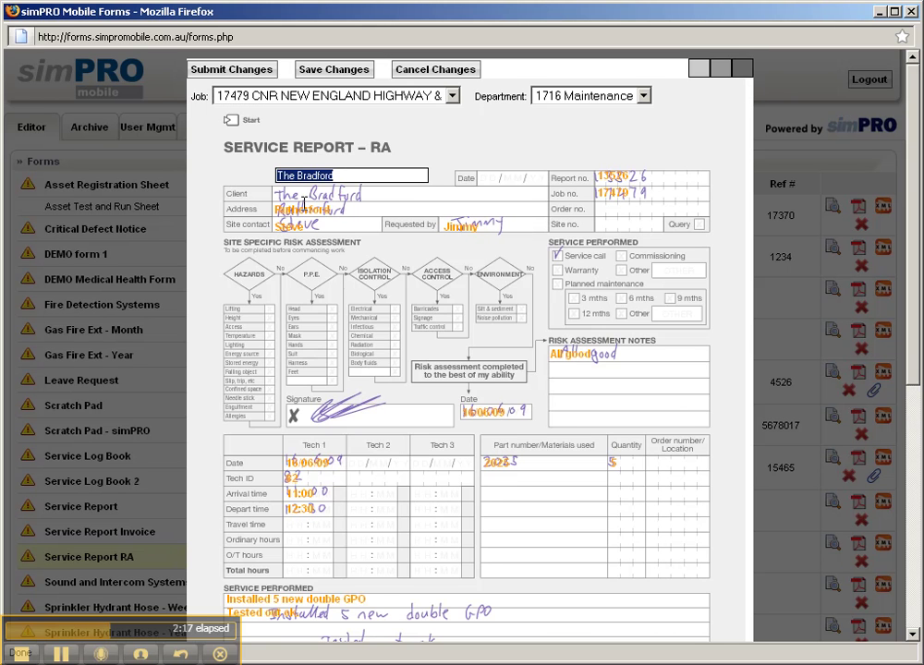
{"action": "left_click", "coordinate": [296, 210]}
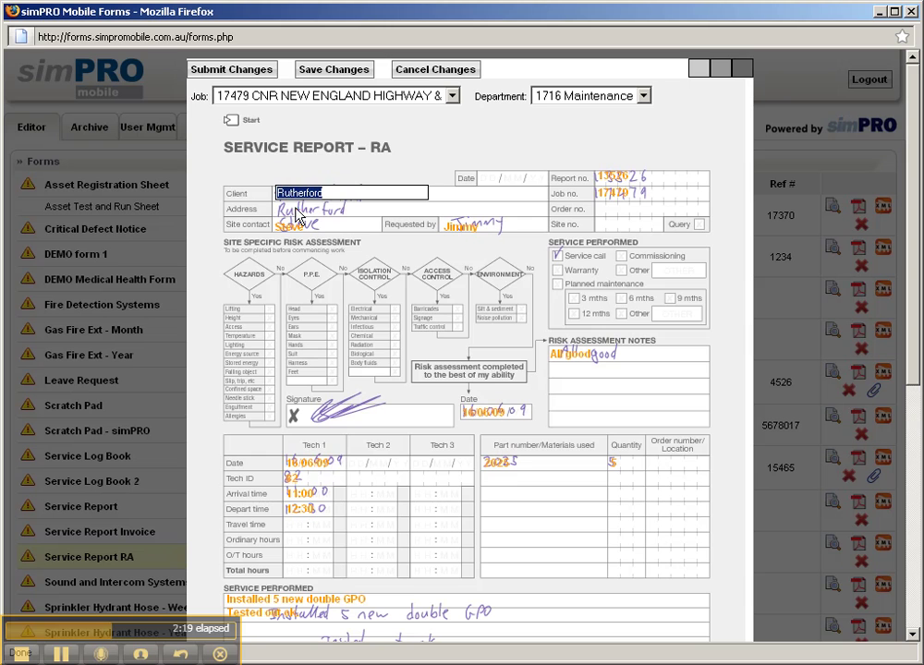
{"action": "key", "text": "Tab"}
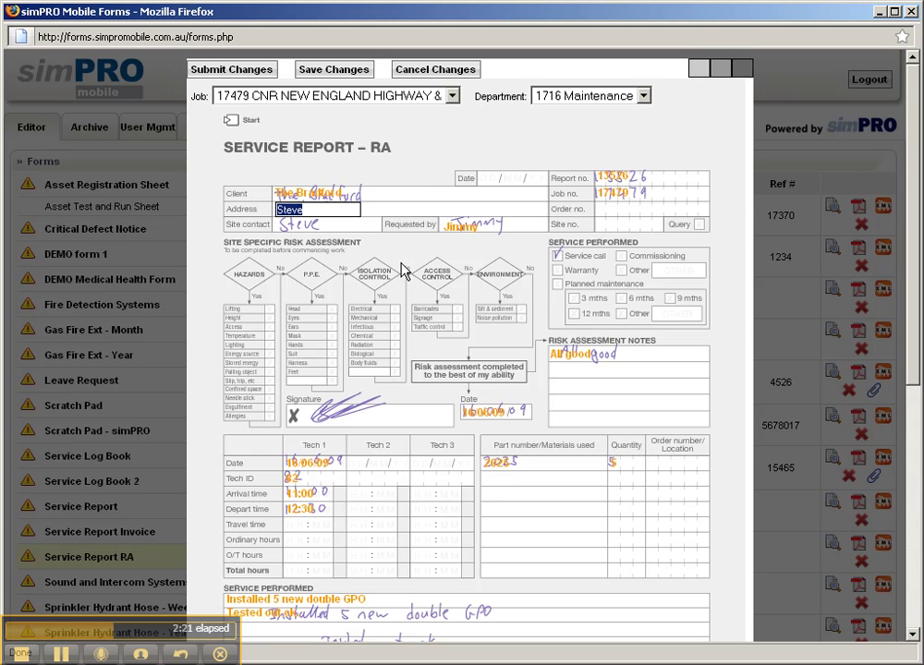
{"action": "key", "text": "Tab"}
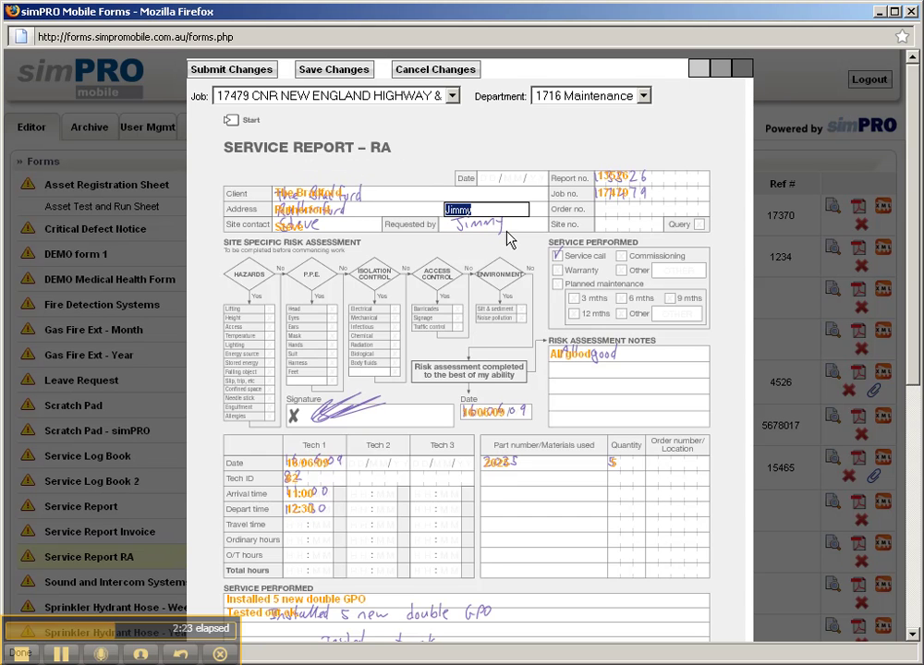
{"action": "left_click", "coordinate": [605, 176]}
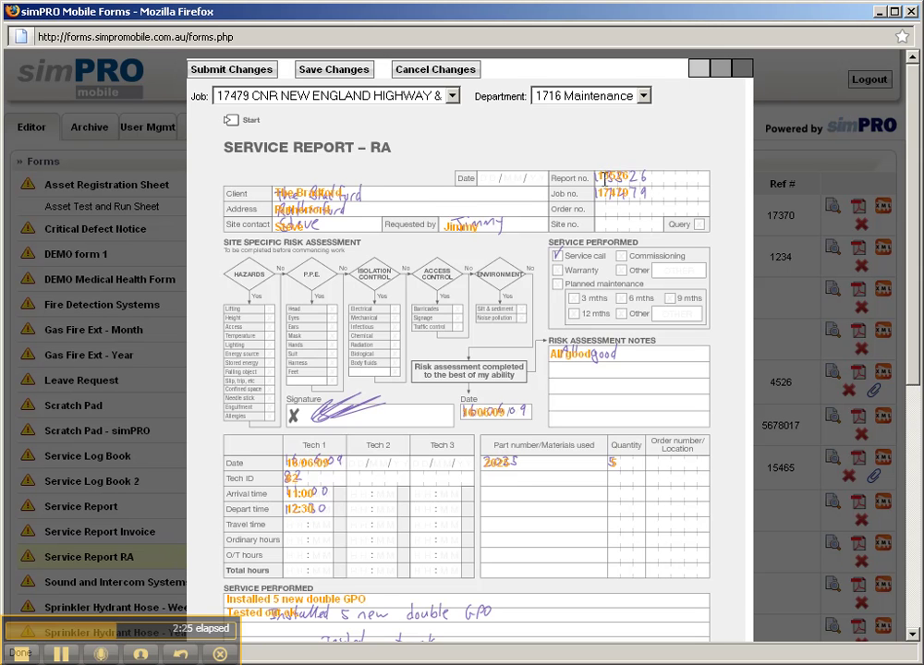
{"action": "key", "text": "Tab"}
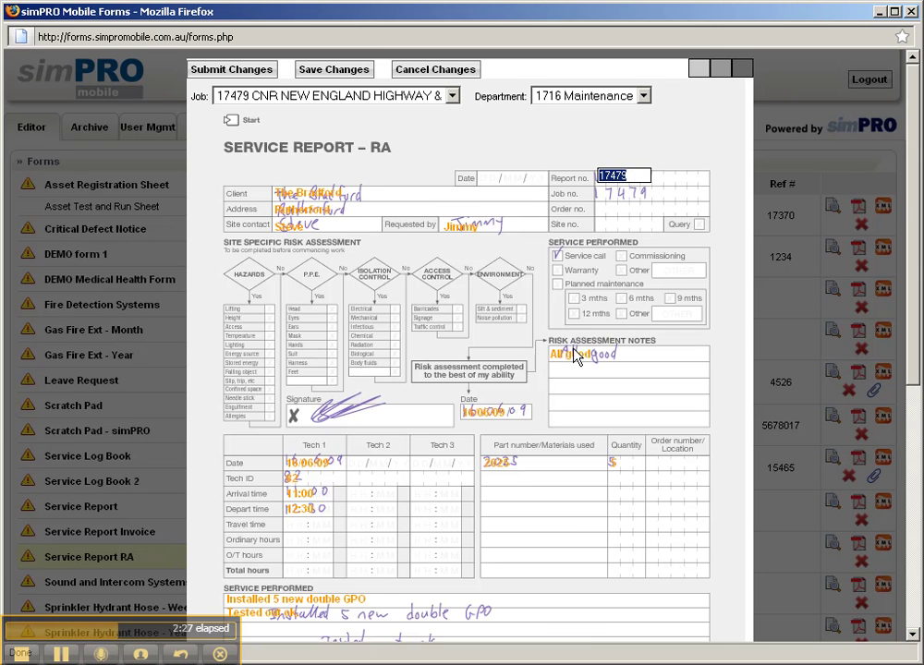
{"action": "left_click", "coordinate": [577, 356]}
{"action": "left_click", "coordinate": [476, 333]}
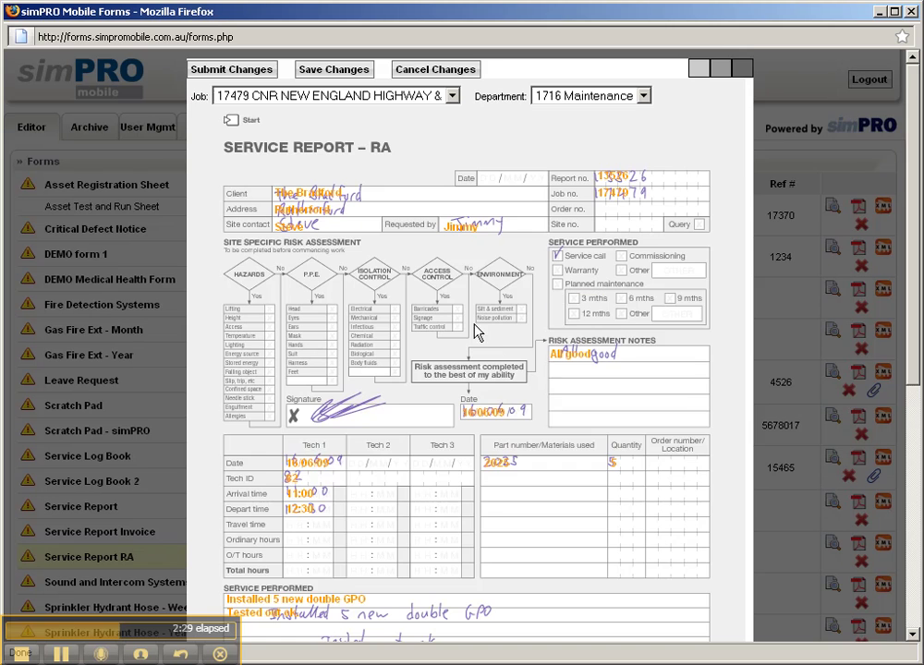
Check the recognised part number, service performed text and Tech 1 date, ID, arrival and departure times against the handwriting
{"action": "scroll", "coordinate": [428, 379], "scroll_direction": "down", "scroll_amount": 1}
{"action": "left_click", "coordinate": [500, 411]}
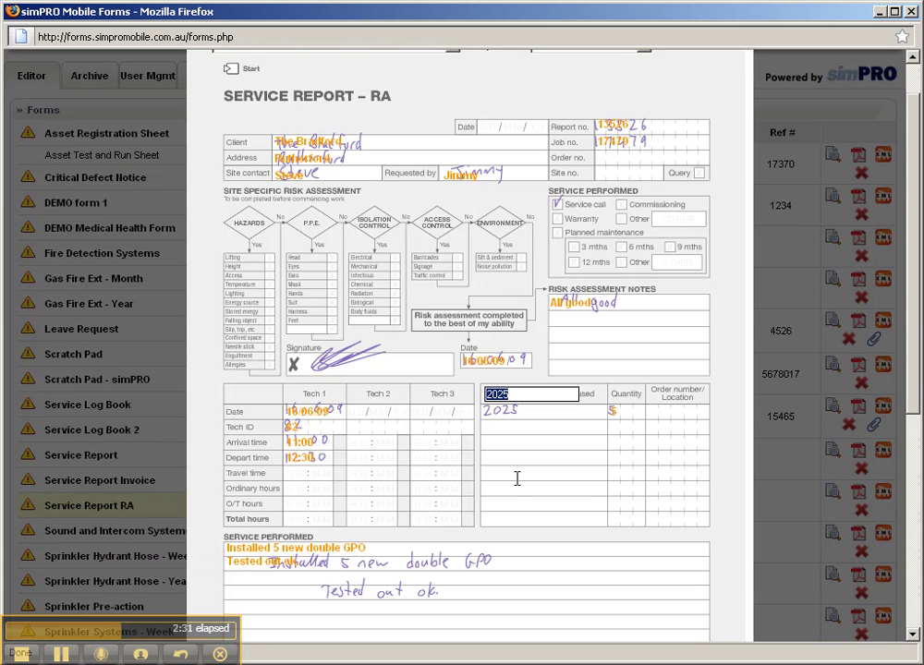
{"action": "left_click", "coordinate": [337, 573]}
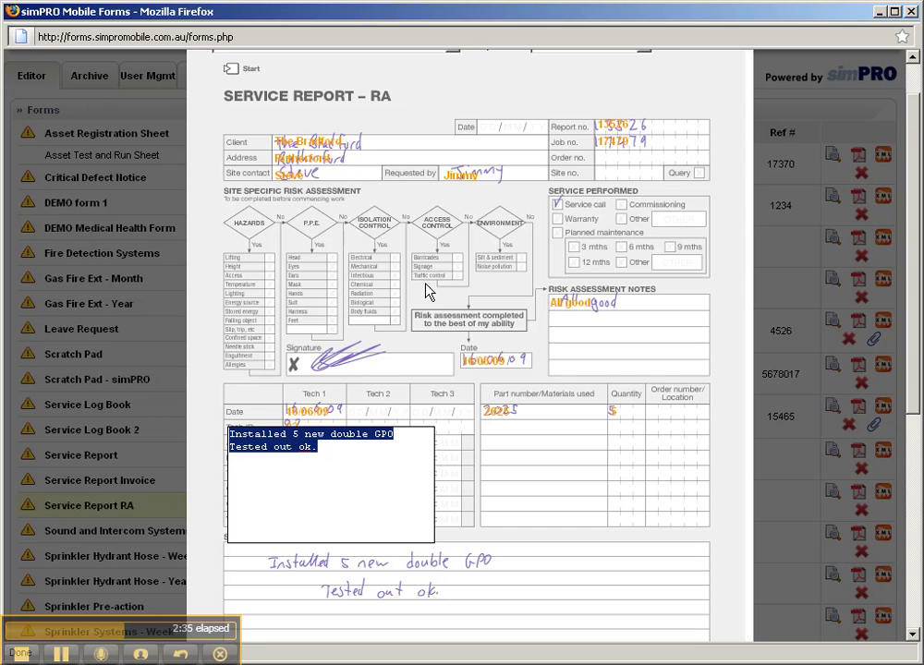
{"action": "left_click", "coordinate": [288, 325]}
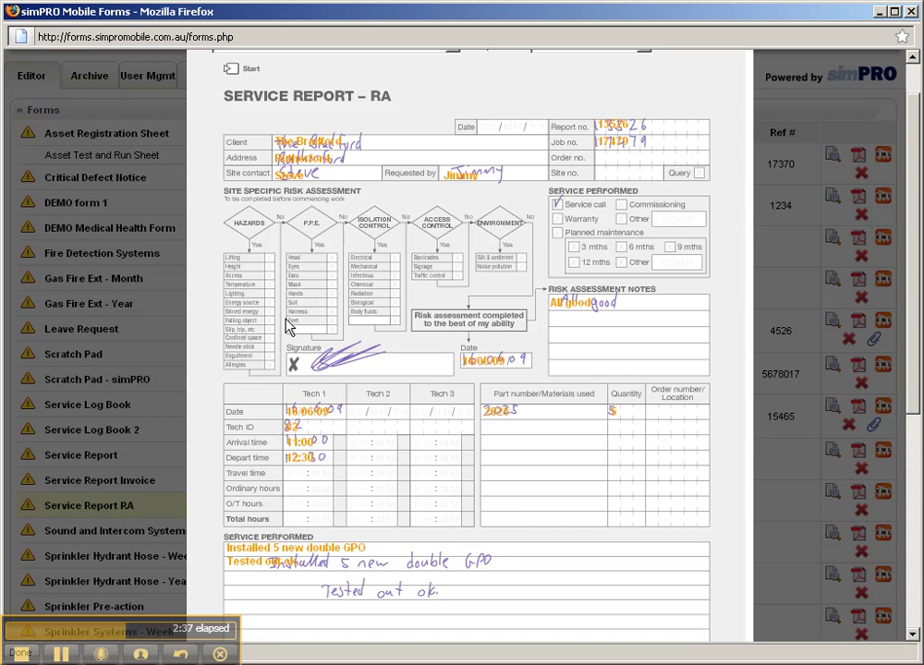
{"action": "left_click", "coordinate": [303, 410]}
{"action": "left_click", "coordinate": [291, 428]}
{"action": "left_click", "coordinate": [294, 442]}
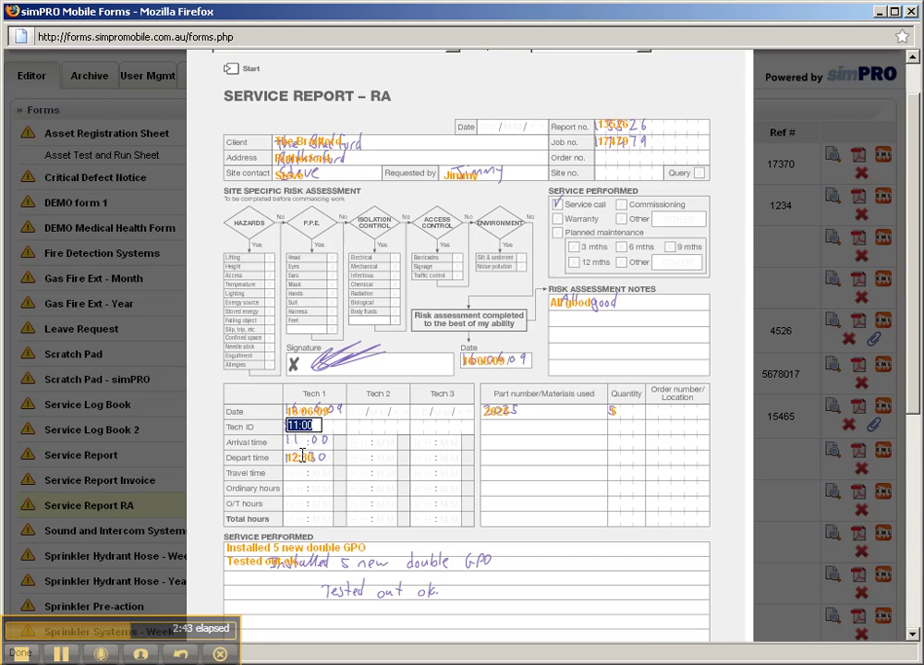
{"action": "left_click", "coordinate": [302, 459]}
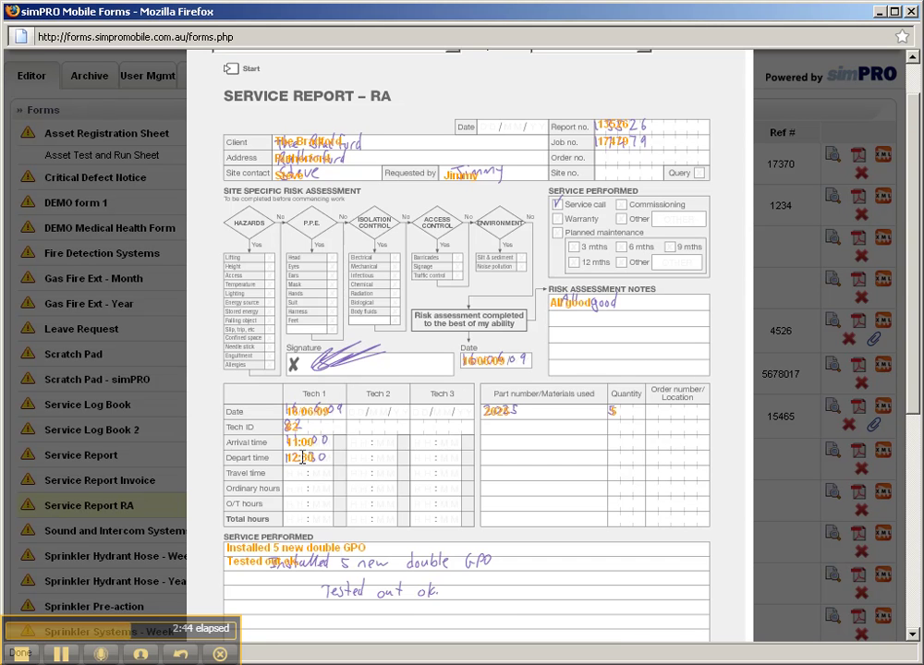
Try "ewhic" as the part number on the first materials line, and restore it to 2025
{"action": "left_click", "coordinate": [513, 413]}
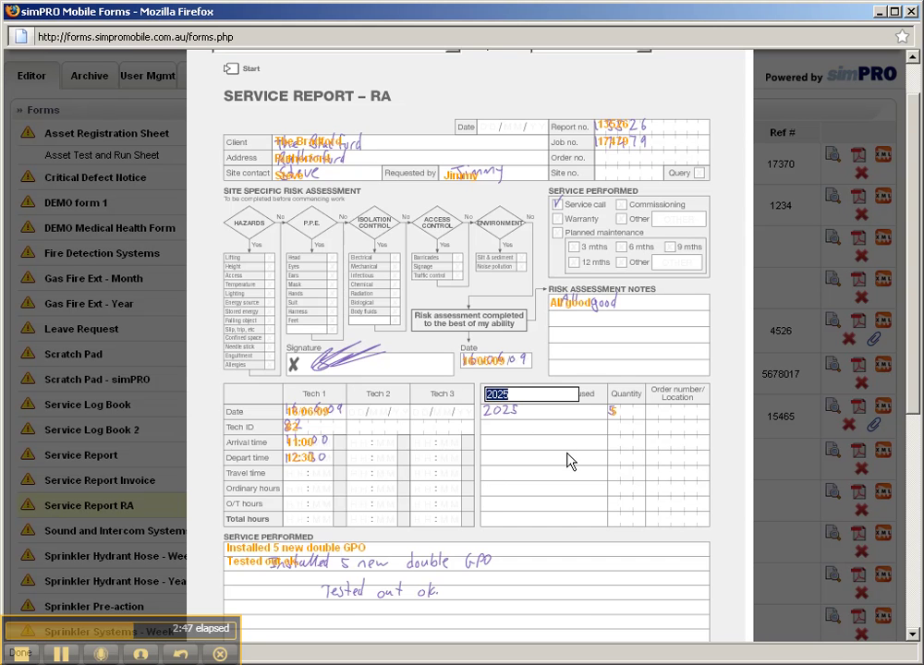
{"action": "type", "text": "ewhic"}
{"action": "key", "text": "Escape"}
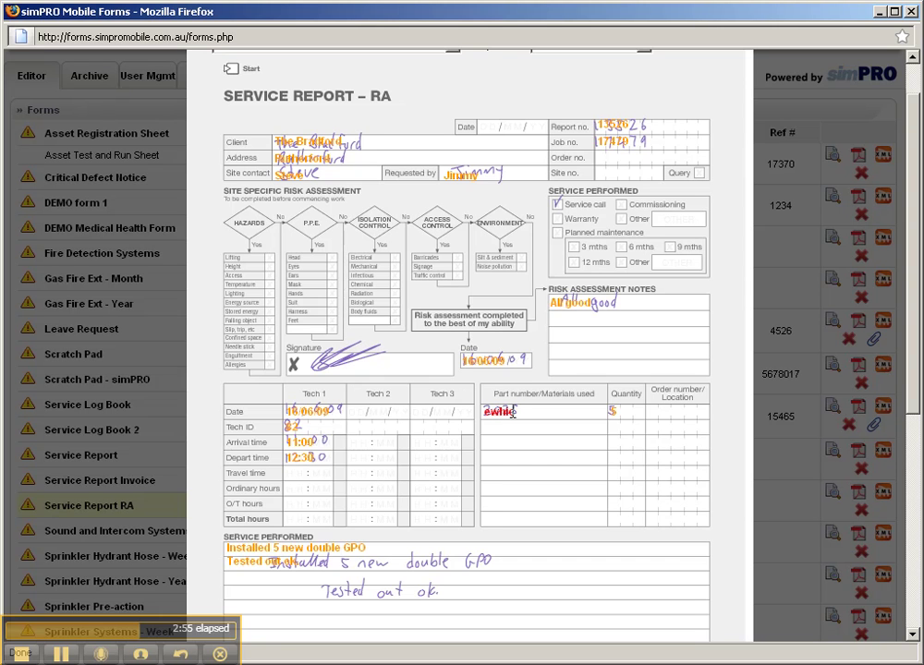
{"action": "left_click", "coordinate": [511, 413]}
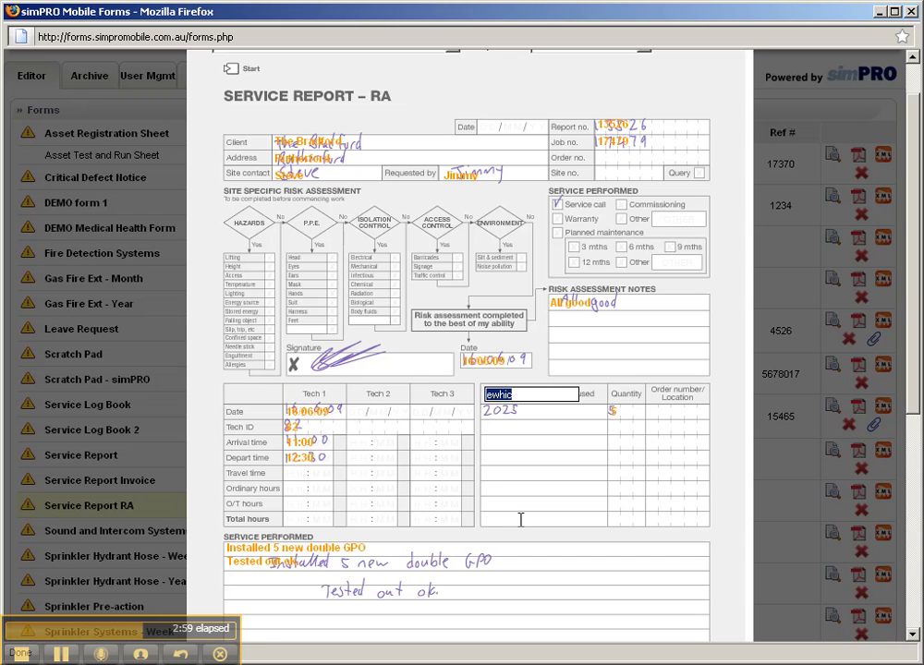
{"action": "type", "text": "2025"}
{"action": "left_click", "coordinate": [518, 407]}
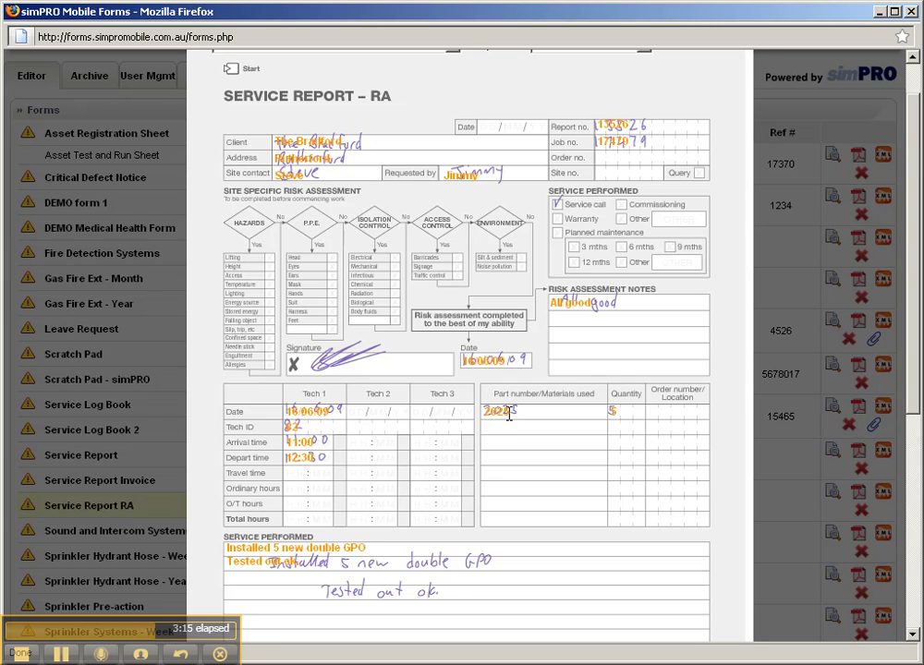
Check the recognised technician name and the service performed description in the lower part of the form
{"action": "scroll", "coordinate": [509, 414], "scroll_direction": "down", "scroll_amount": 3}
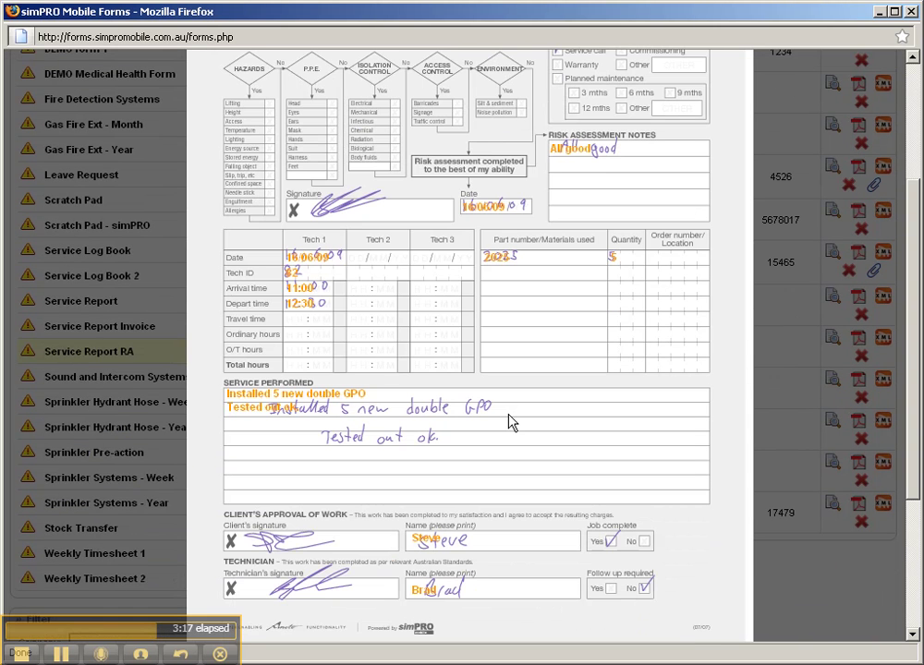
{"action": "left_click", "coordinate": [431, 584]}
{"action": "left_click", "coordinate": [307, 416]}
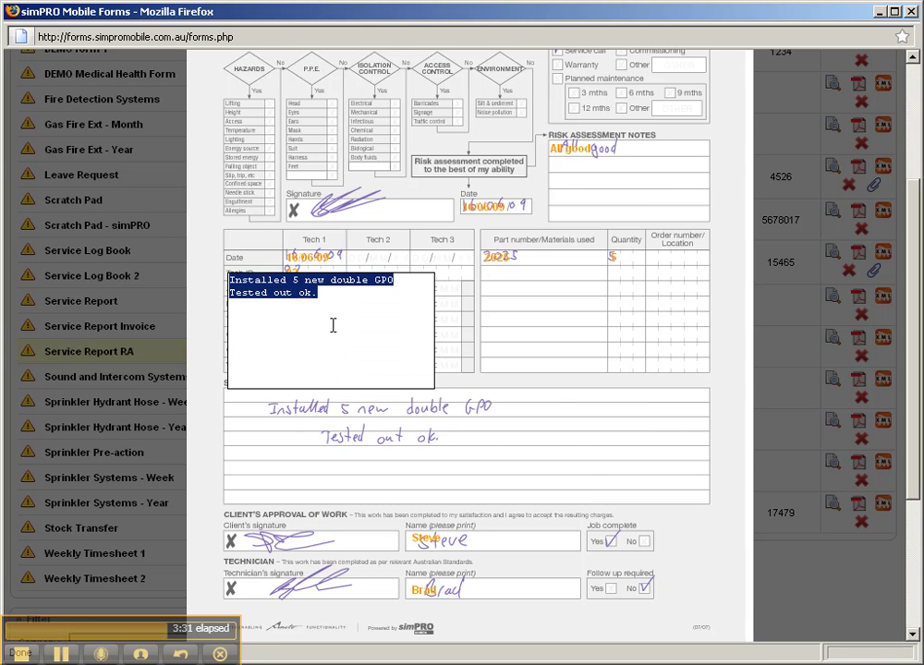
Try adding part number 2345 on the second line of the materials table
{"action": "left_click", "coordinate": [489, 281]}
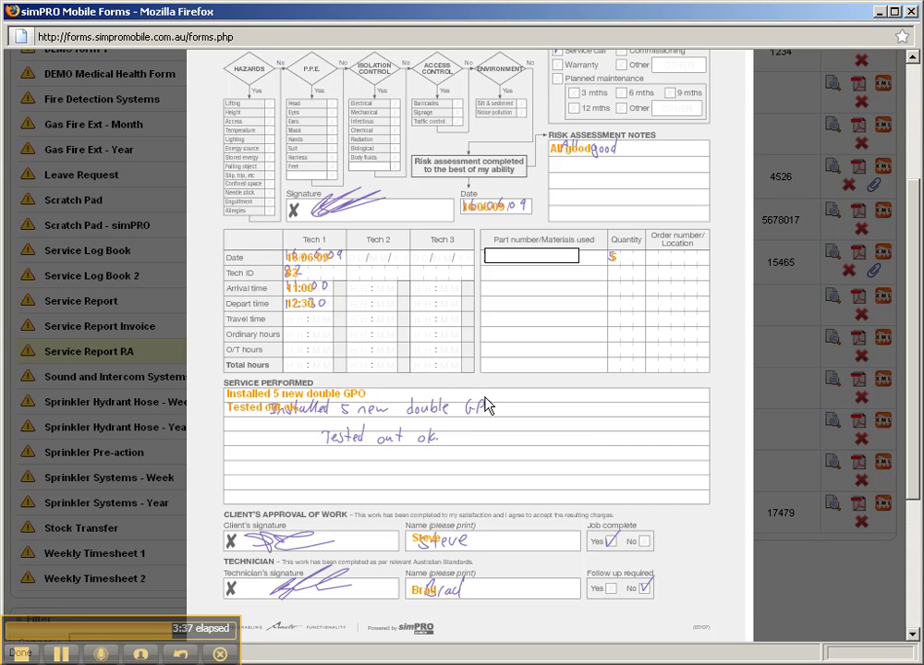
{"action": "type", "text": "2345"}
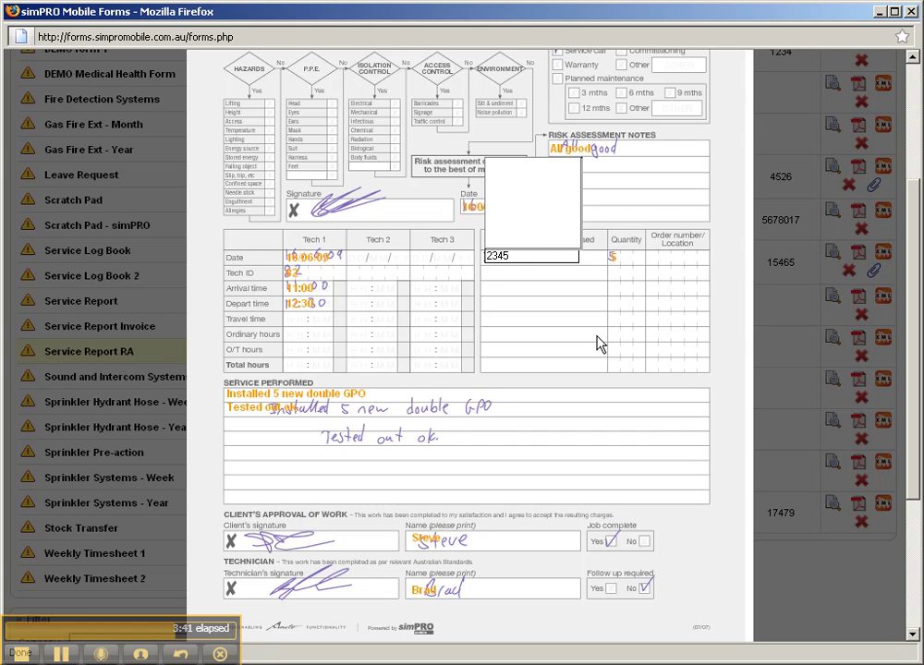
{"action": "key", "text": "Return"}
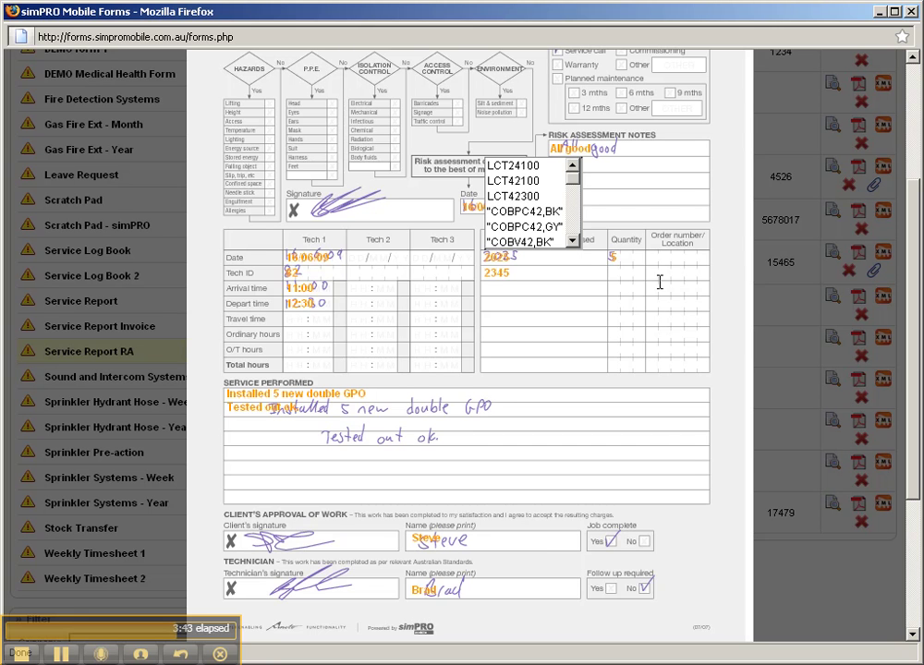
{"action": "key", "text": "ctrl+a"}
{"action": "left_click", "coordinate": [606, 286]}
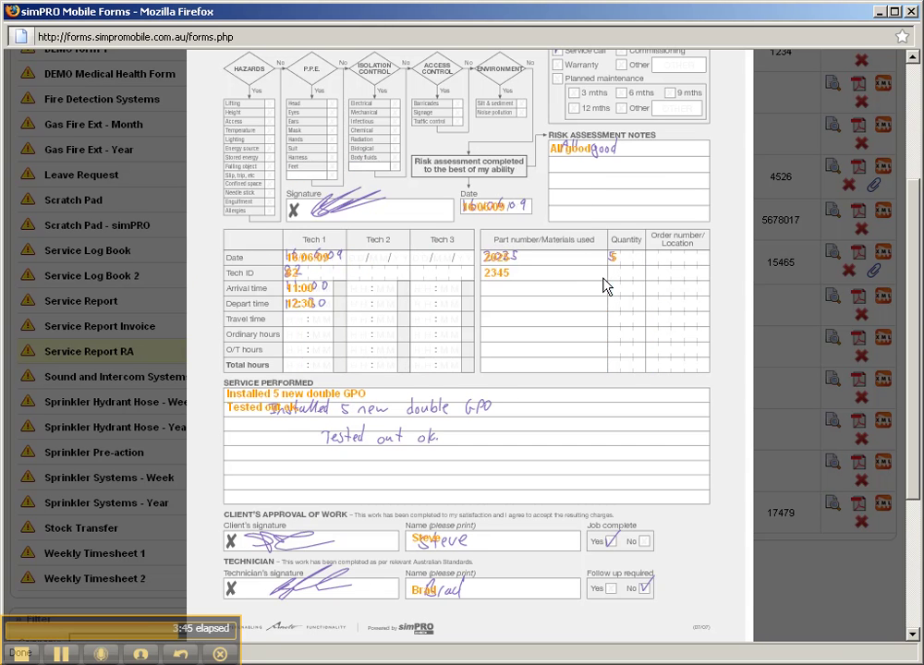
Try a quantity of 1 for part 2345 on the second materials line, and discard the form's changes
{"action": "left_click", "coordinate": [615, 258]}
{"action": "type", "text": "1"}
{"action": "left_click", "coordinate": [588, 346]}
{"action": "left_click", "coordinate": [487, 256]}
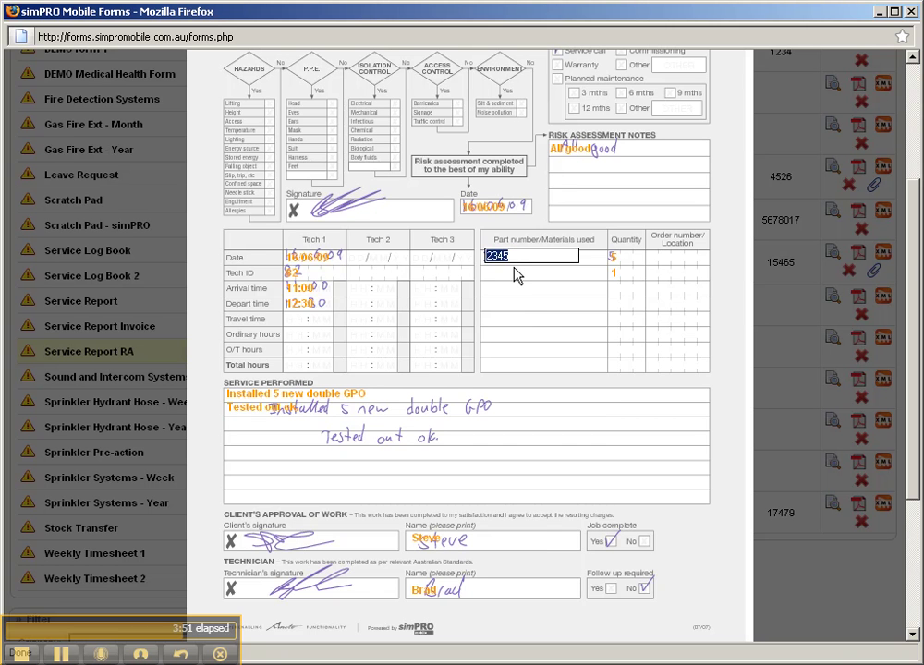
{"action": "left_click", "coordinate": [539, 465]}
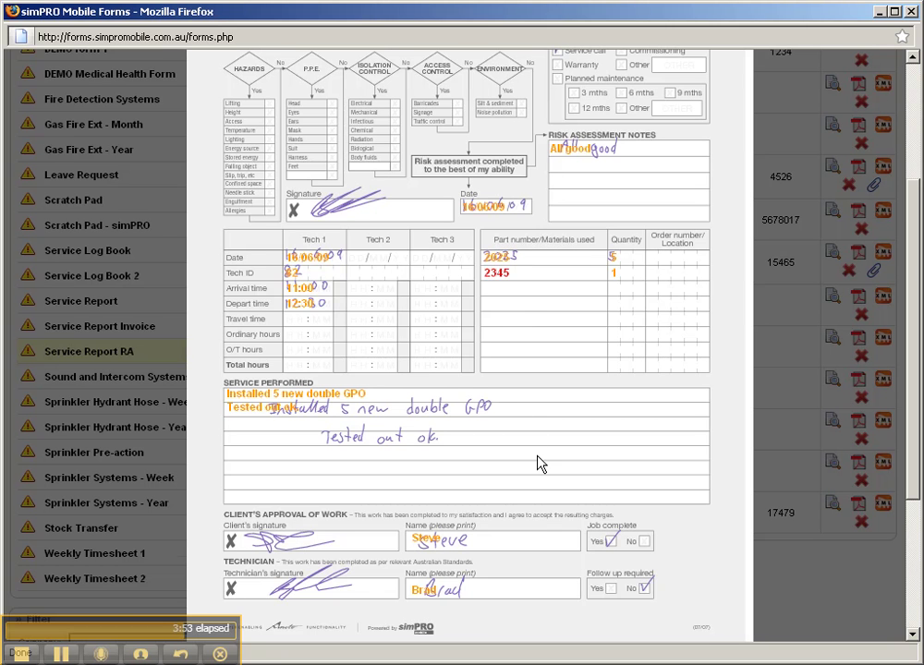
{"action": "scroll", "coordinate": [539, 465], "scroll_direction": "down", "scroll_amount": 3}
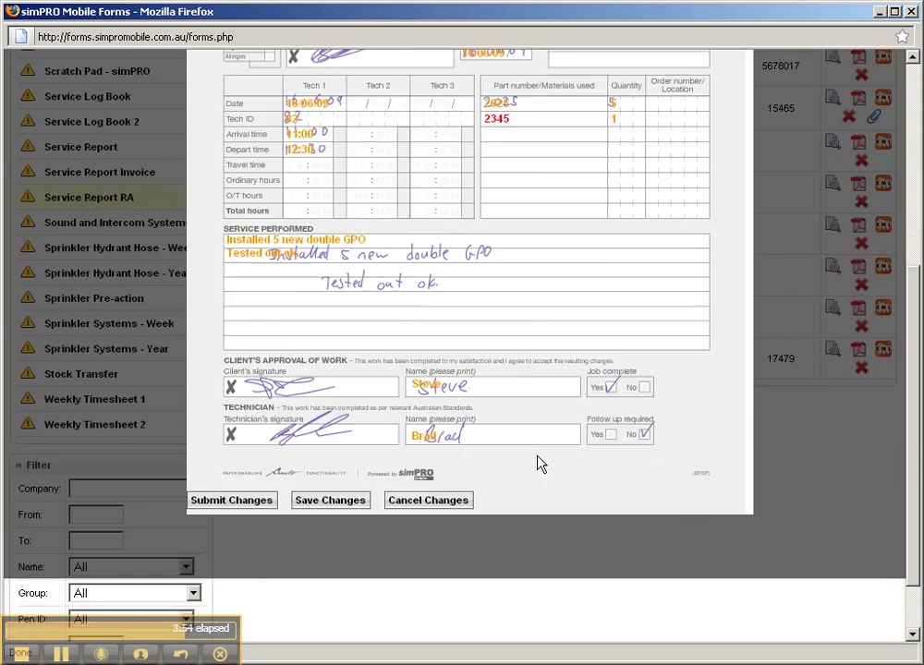
{"action": "left_click", "coordinate": [438, 502]}
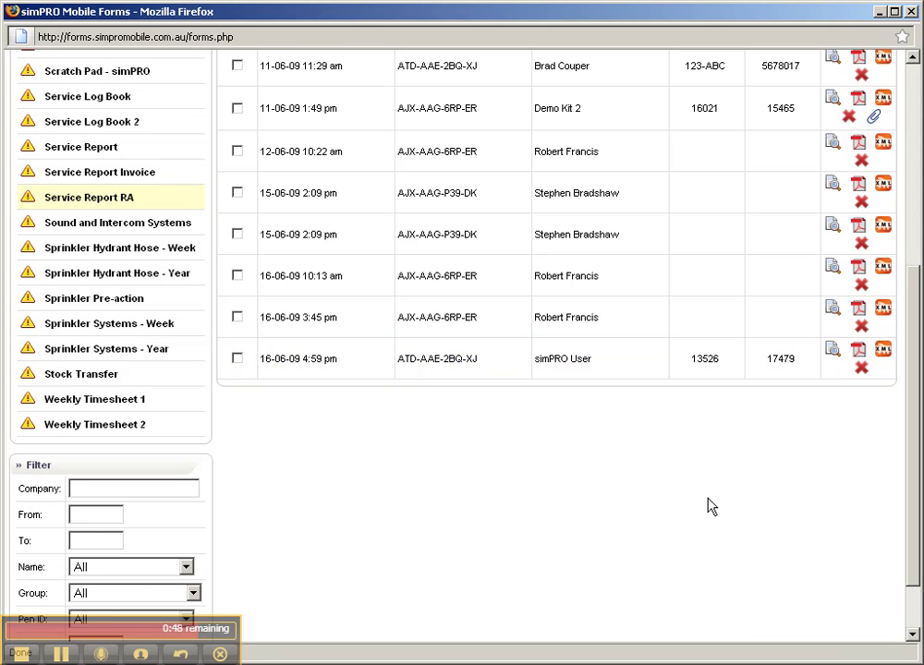
Reopen the Service Report RA form dated 16-06-09 4:59 pm and submit it
{"action": "left_click", "coordinate": [830, 351]}
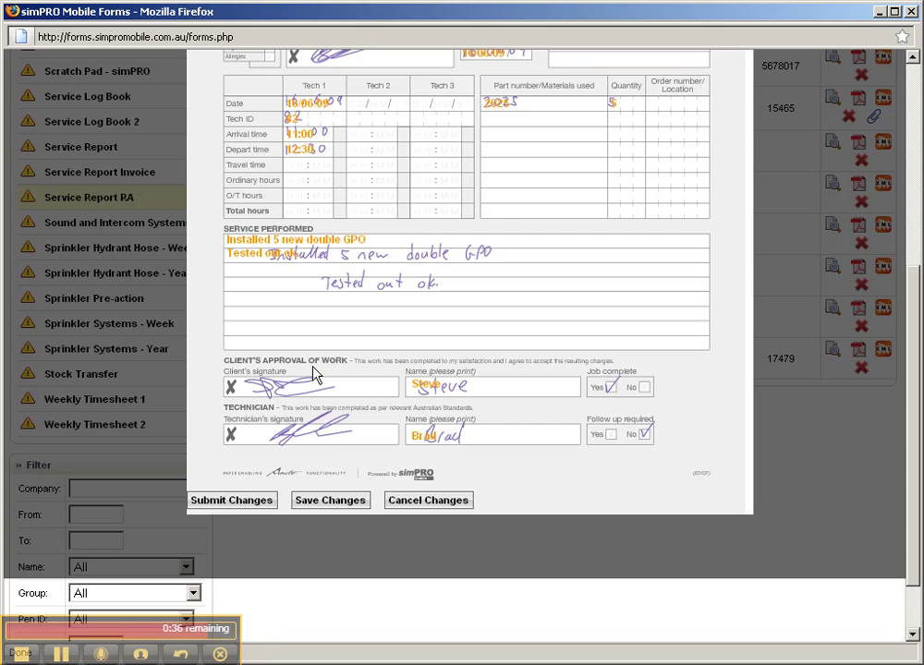
{"action": "left_click", "coordinate": [233, 500]}
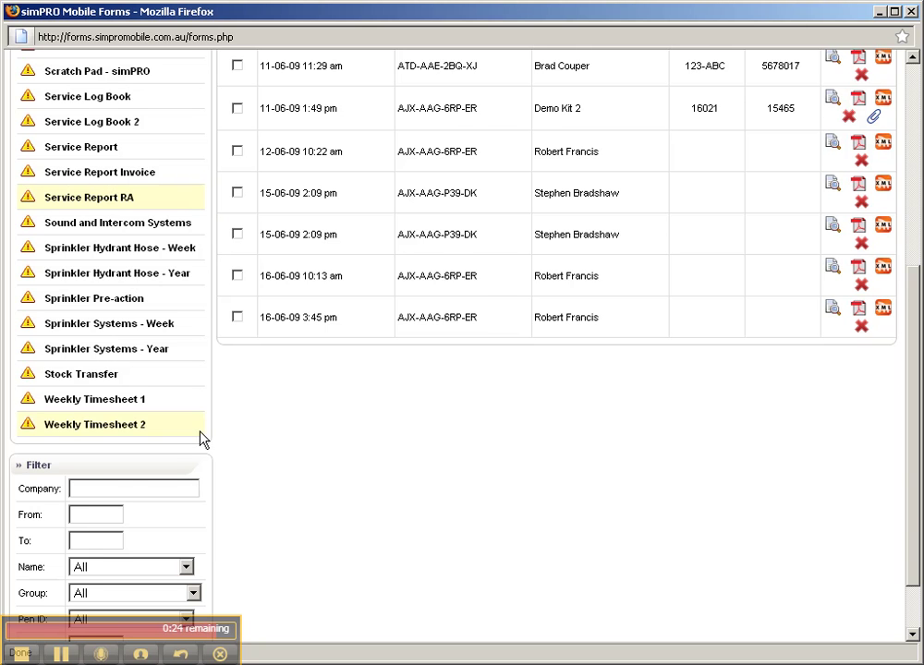
{"action": "scroll", "coordinate": [377, 436], "scroll_direction": "up", "scroll_amount": 5}
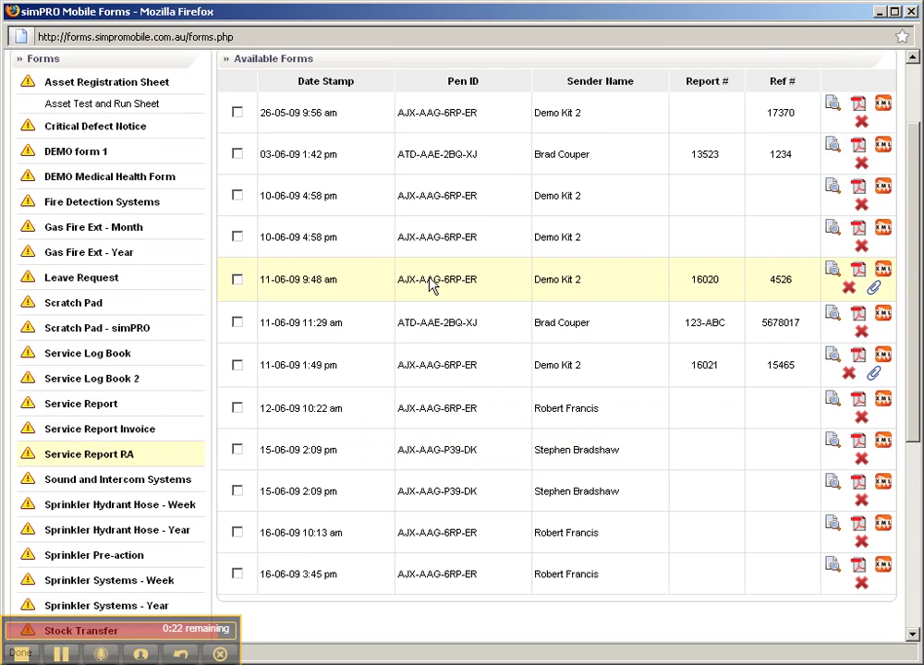
{"action": "scroll", "coordinate": [462, 377], "scroll_direction": "down", "scroll_amount": 2}
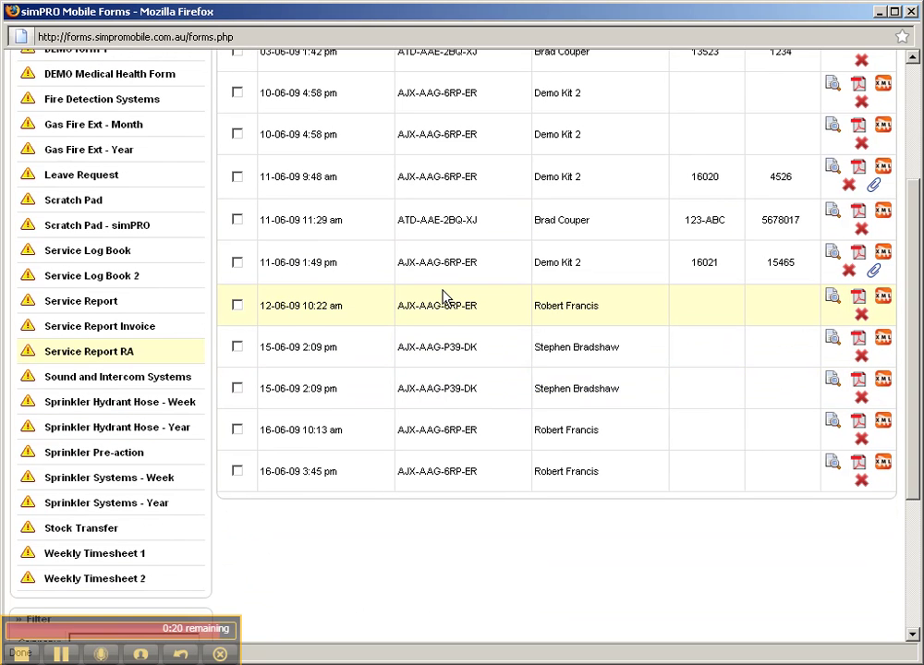